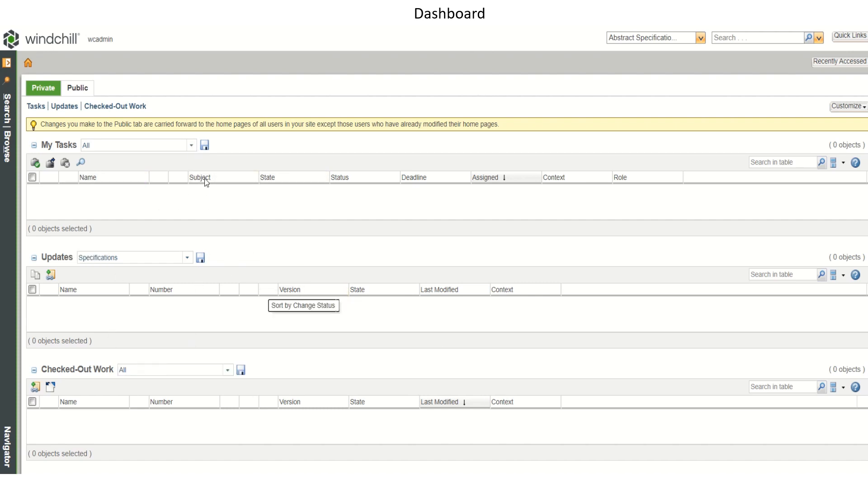
Switch the My Tasks table to the Open view and back to the All view
left_click(191, 145)
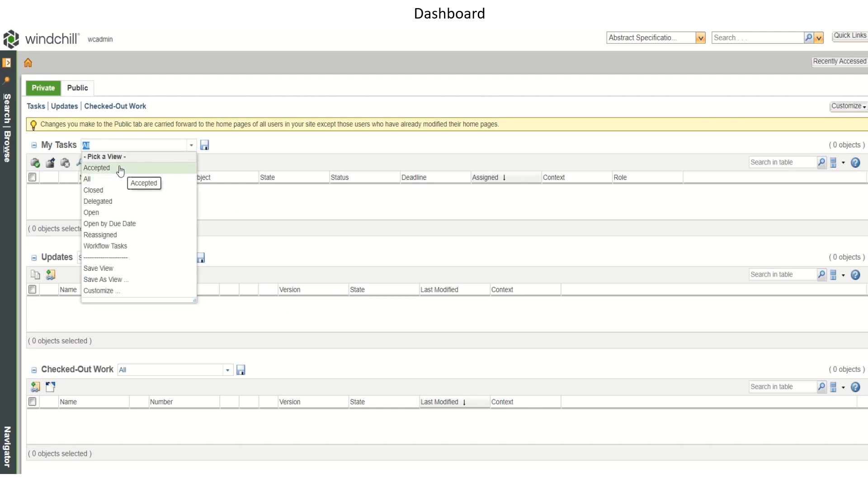
left_click(107, 216)
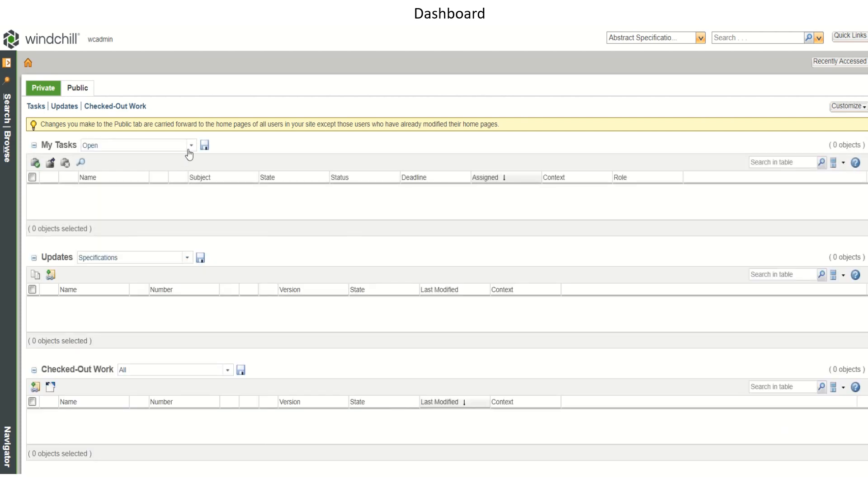
left_click(191, 146)
left_click(131, 179)
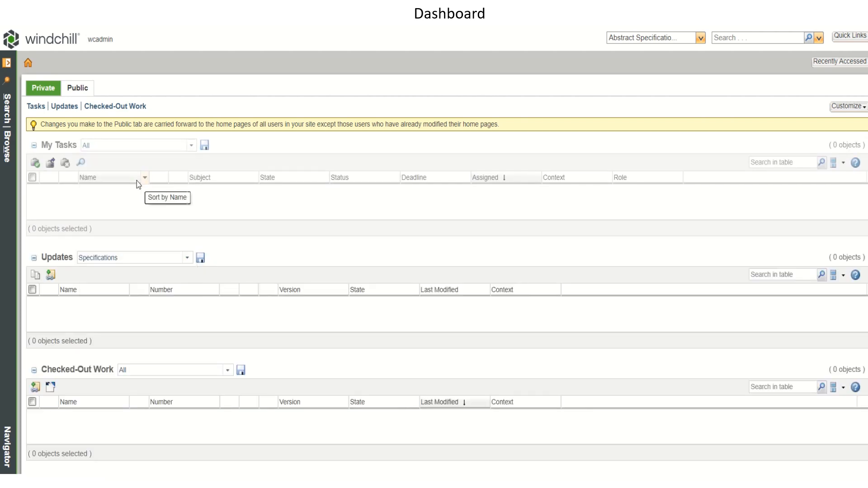
Customize the My Tasks view list by selecting Accepted, Closed and Delegated, and confirm with a window refresh
left_click(191, 145)
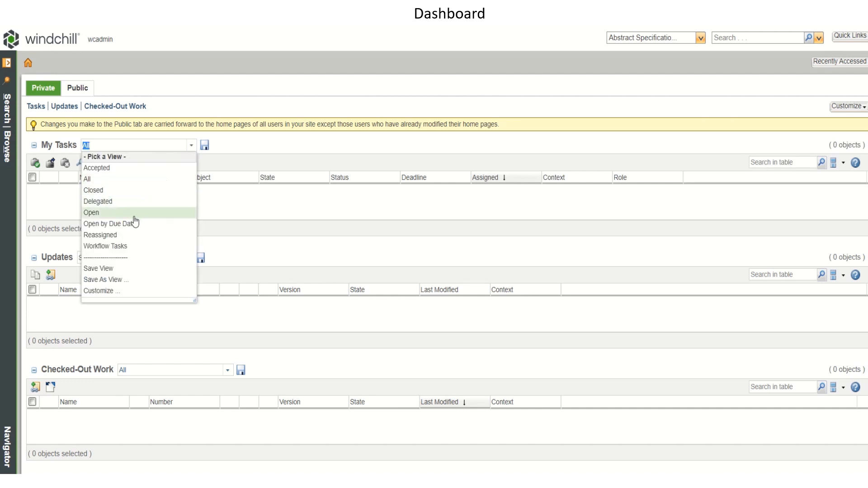
left_click(117, 291)
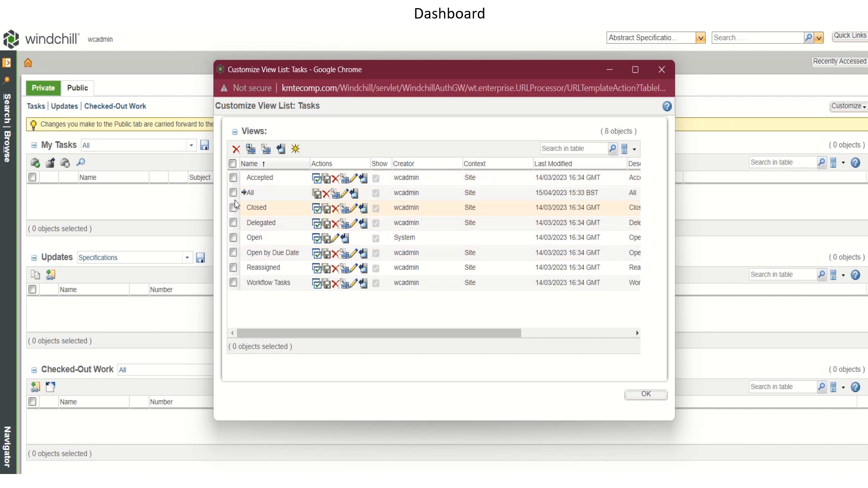
left_click(233, 179)
left_click(234, 209)
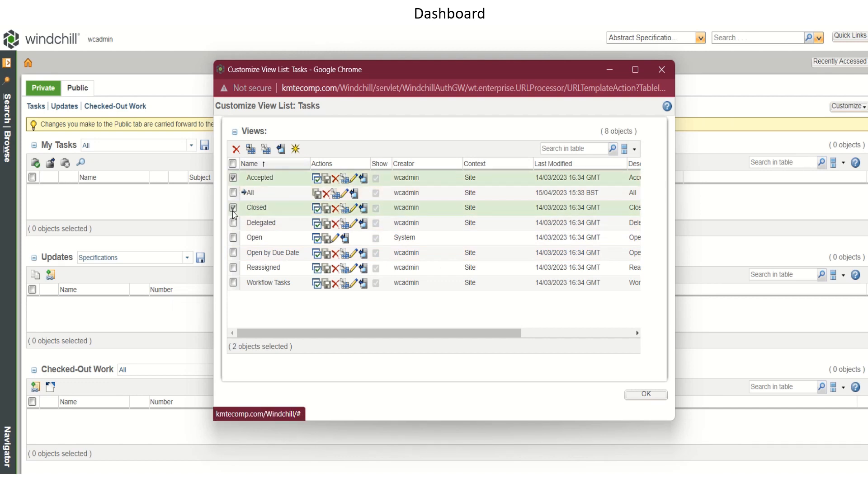
left_click(233, 222)
left_click(636, 397)
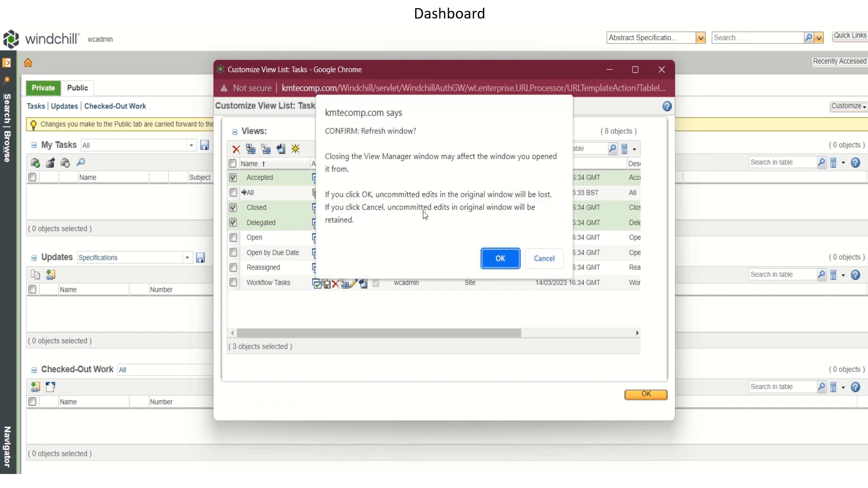
left_click(499, 258)
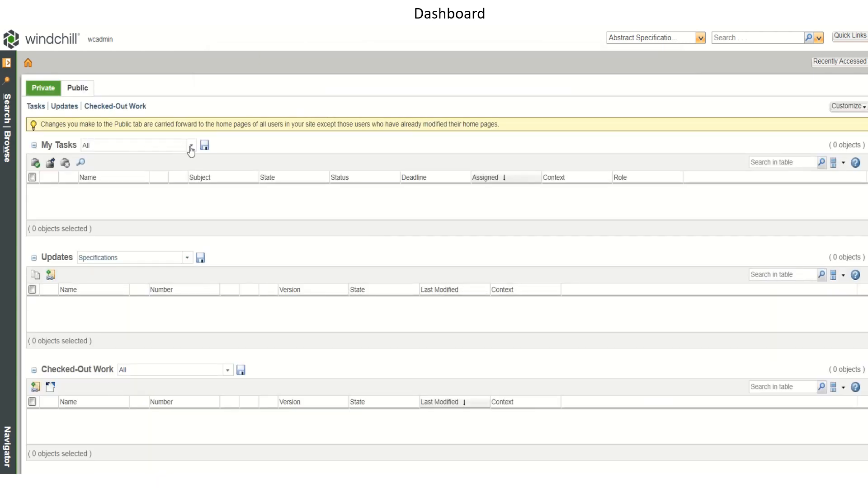
Reopen the My Tasks view customization to review its view list, and close it with a window refresh
left_click(191, 146)
left_click(191, 146)
left_click(190, 146)
left_click(116, 292)
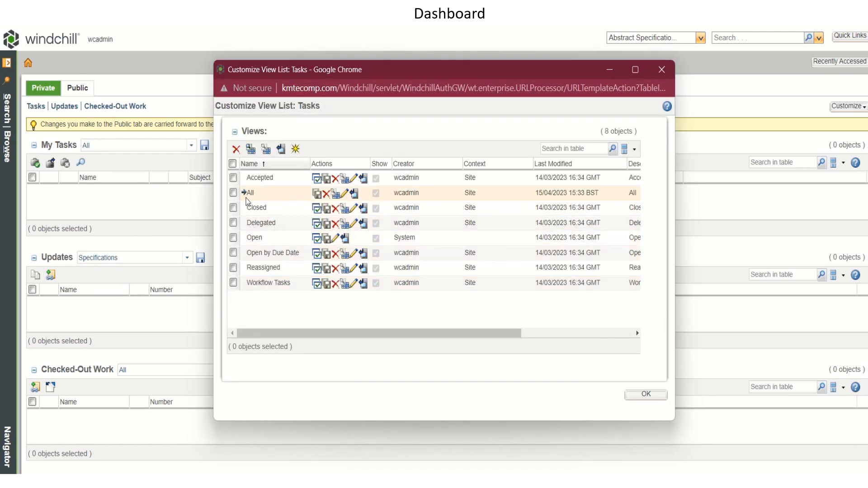
left_click(645, 395)
left_click(492, 261)
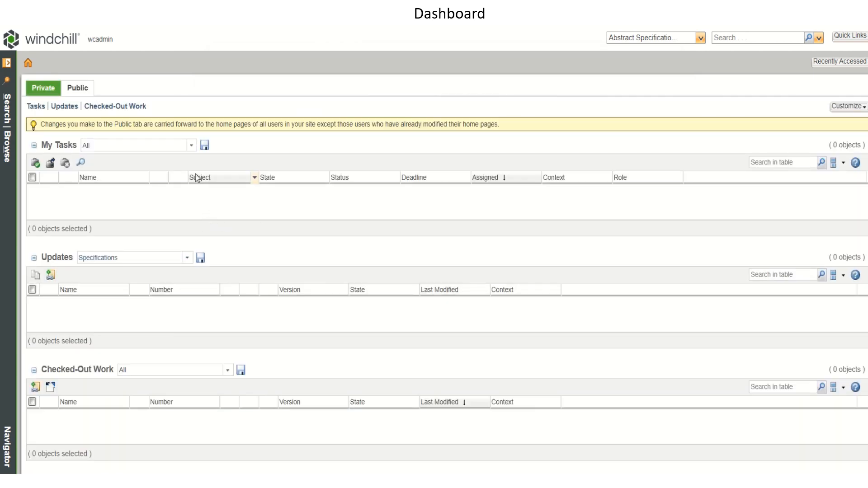
Try the Requirements view in the Updates table and settle on the Documents view
left_click(187, 258)
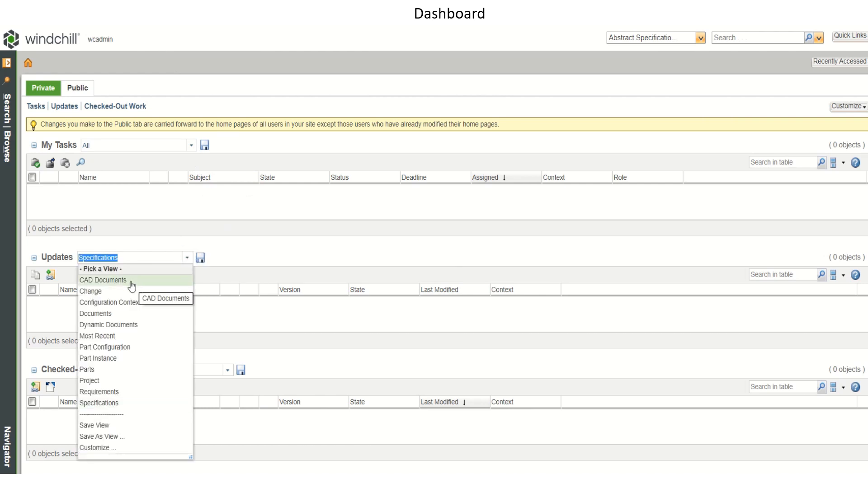
left_click(113, 392)
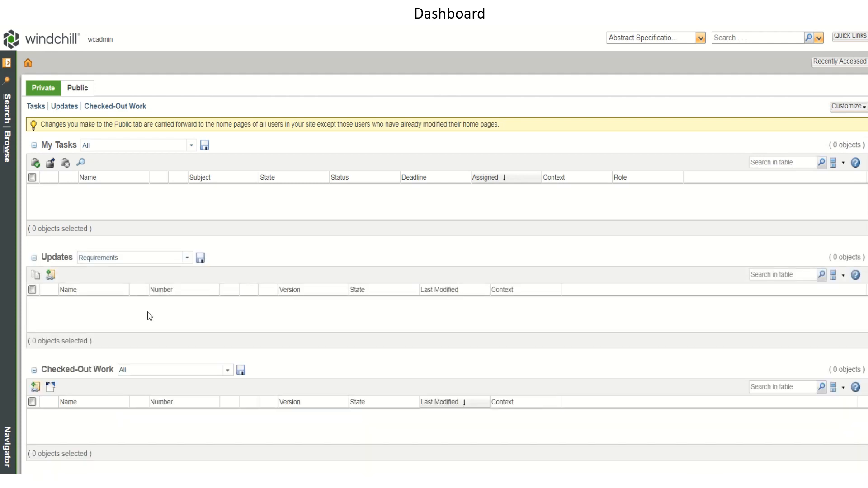
left_click(190, 262)
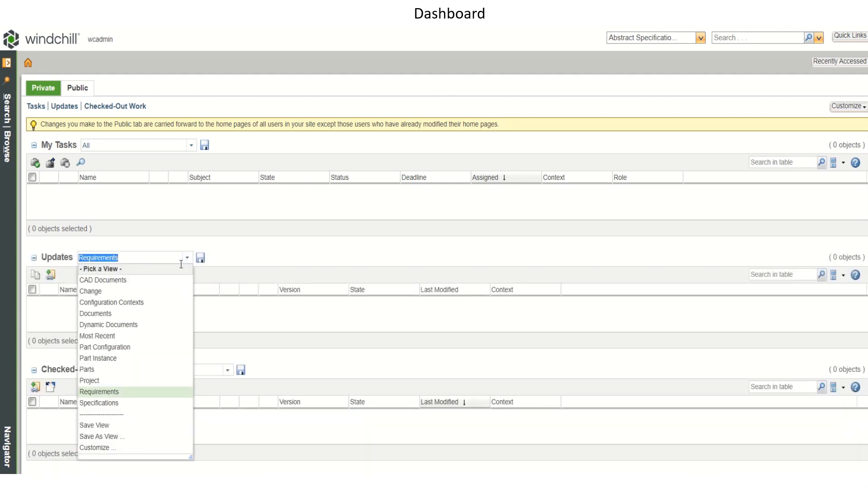
left_click(127, 315)
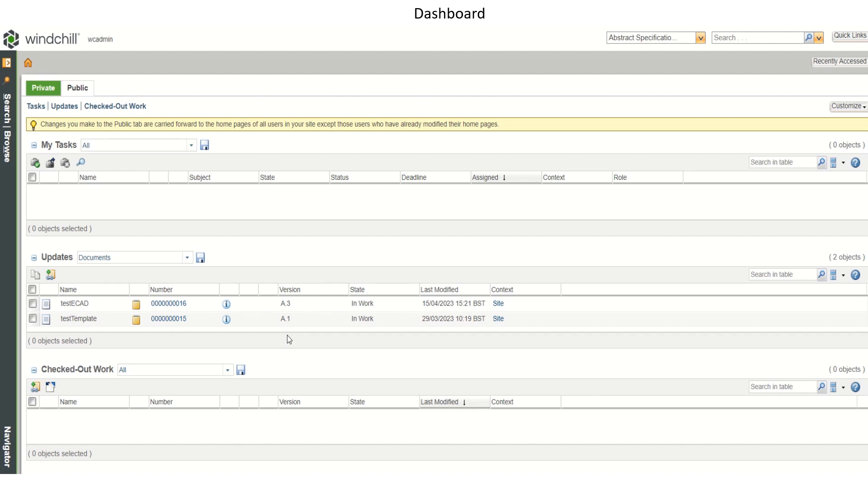
Examine the views offered for the Updates and Checked-Out Work tables without changing them
left_click(142, 257)
left_click(228, 370)
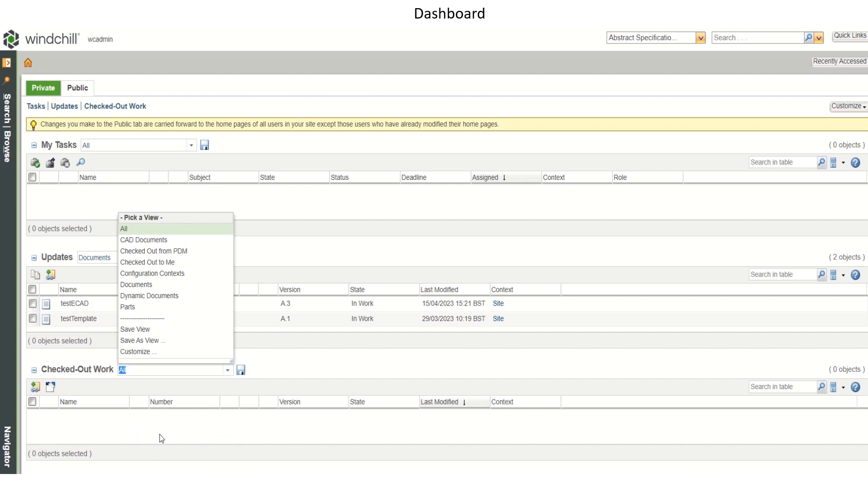
left_click(319, 365)
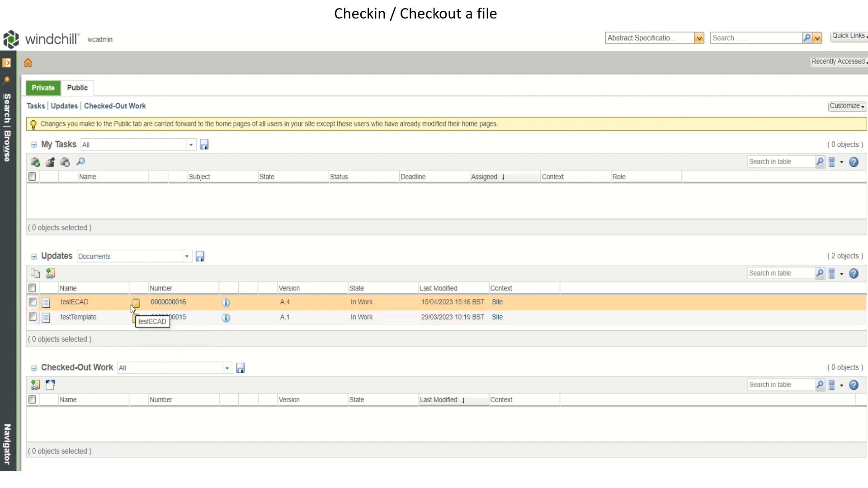
View testECAD's version history and check out the document from the Updates table on the home page
left_click(179, 306)
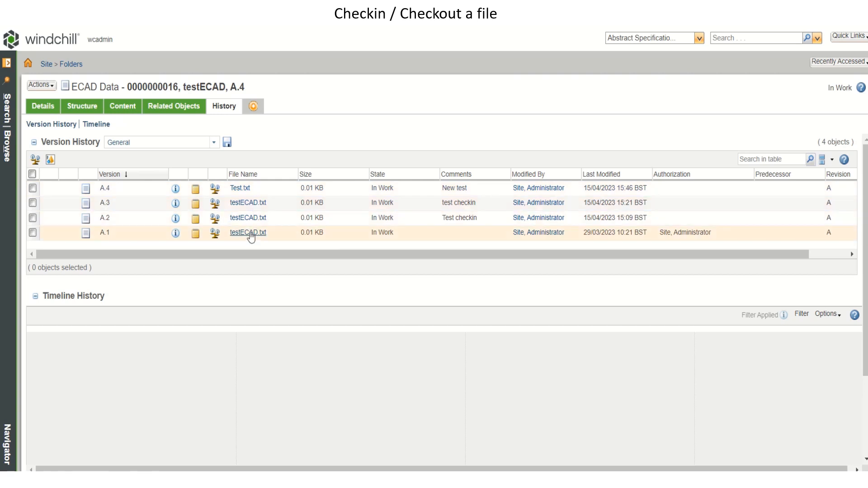
left_click(27, 63)
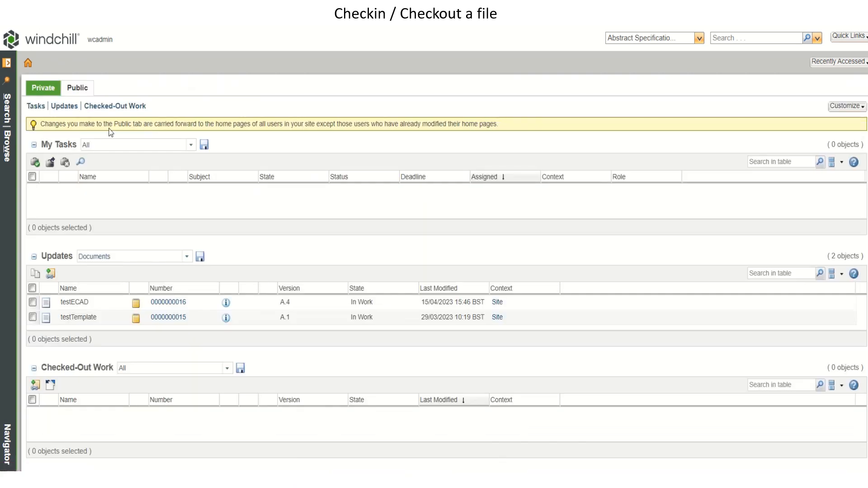
right_click(210, 306)
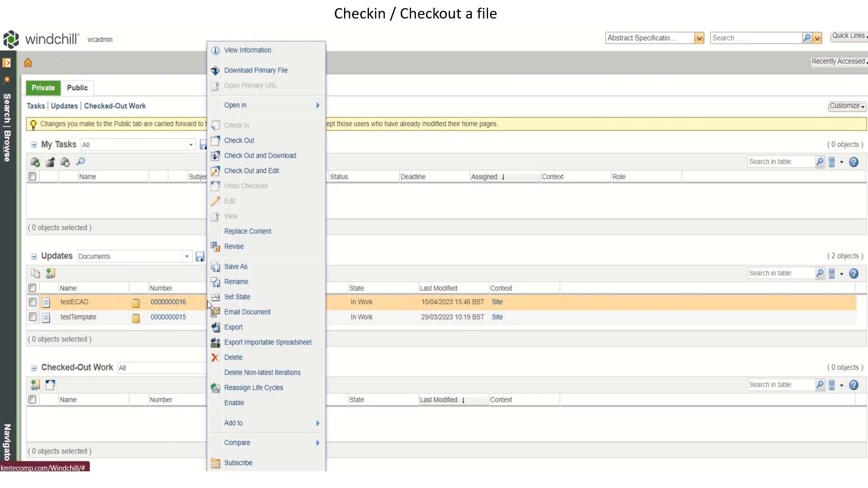
left_click(255, 142)
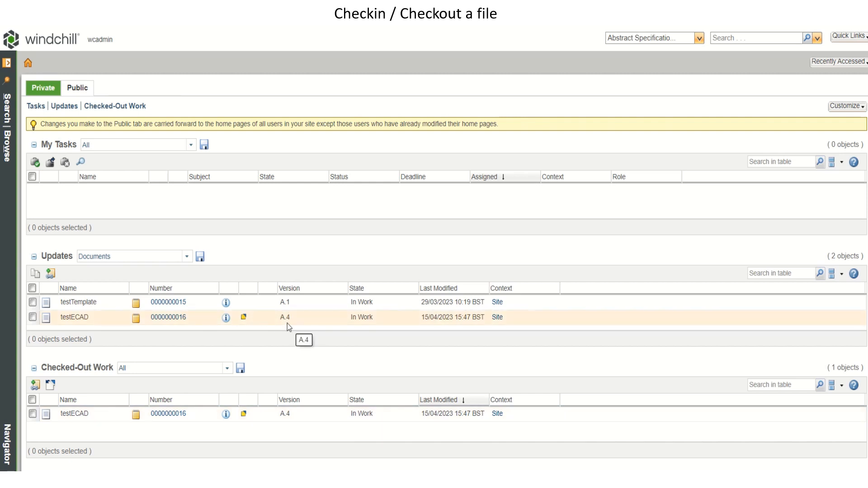
Edit the checked-out testECAD document and upload the local file Test.txt as its primary content
right_click(162, 319)
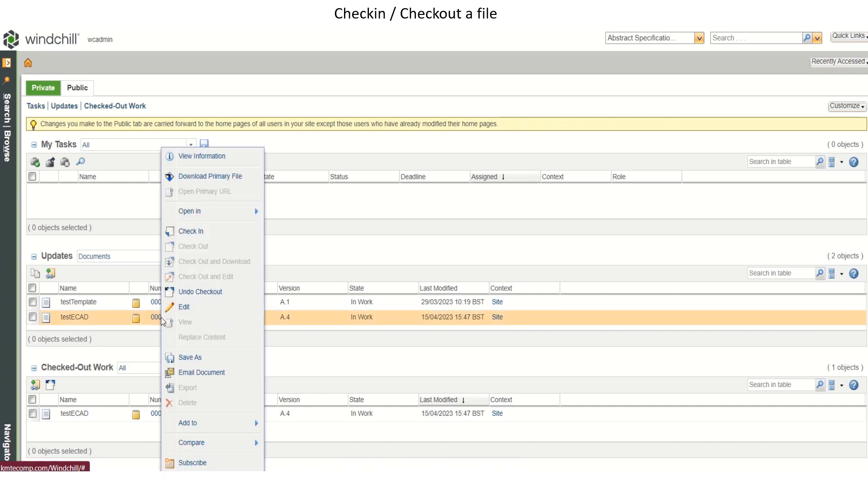
mouse_move(234, 213)
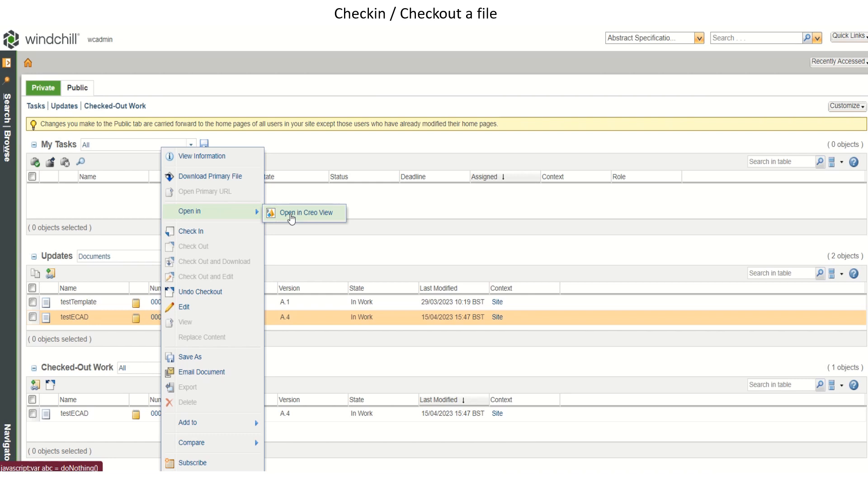
left_click(203, 313)
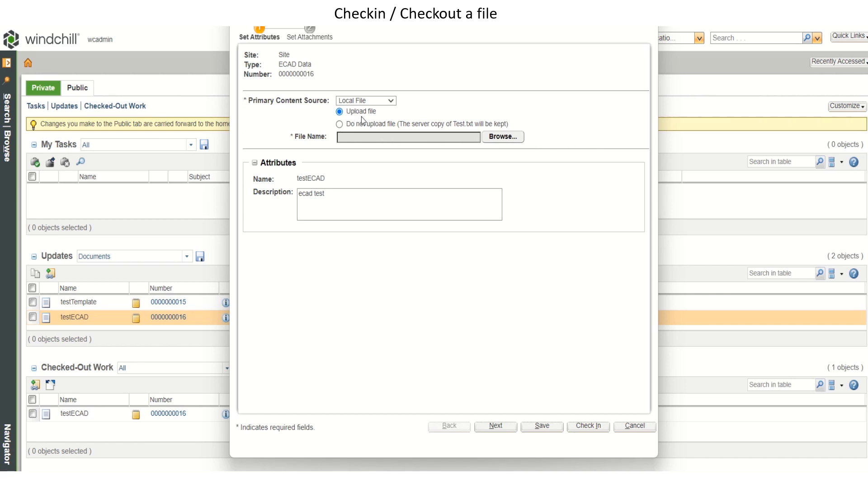
left_click(503, 137)
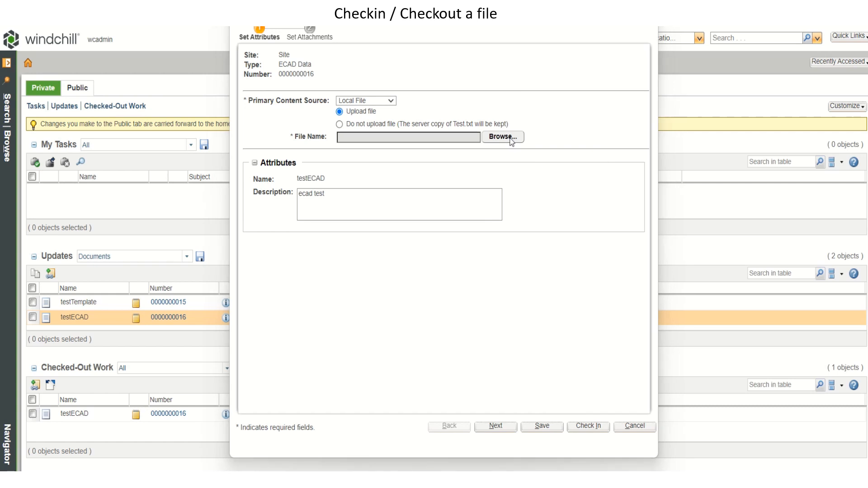
left_click(477, 78)
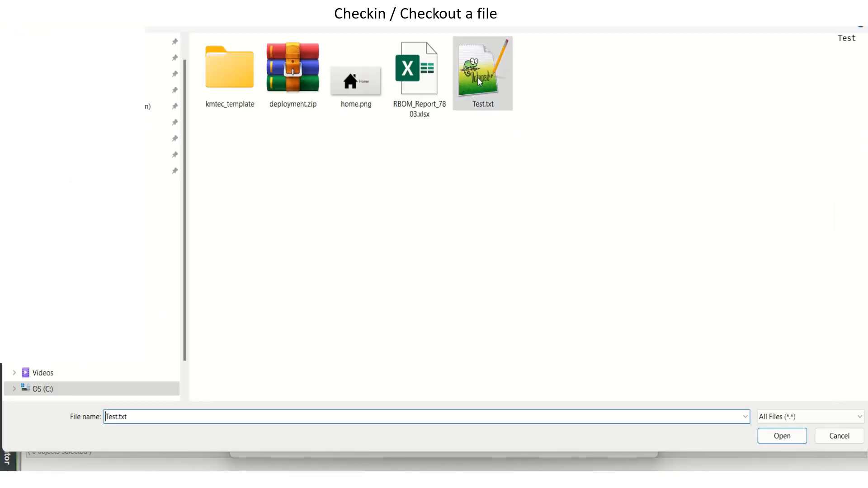
left_click(774, 437)
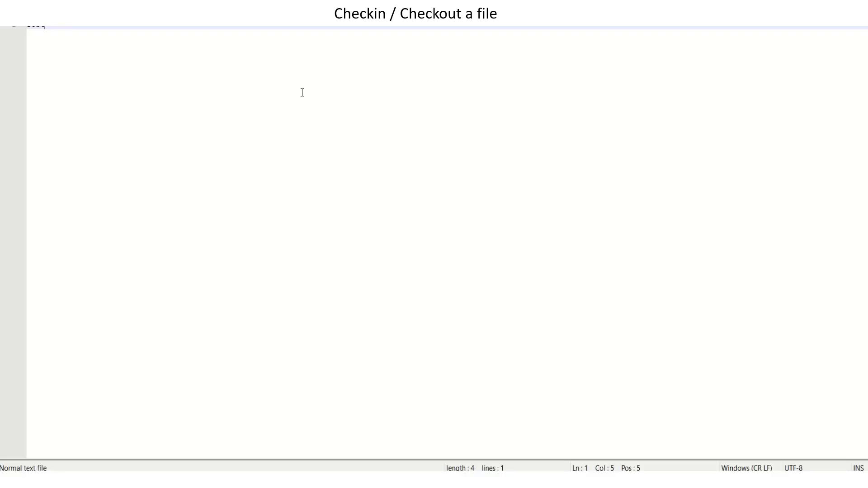
Switch to the text editor, add a new line "Changes" to Test.txt, and upload it again as testECAD's primary content, replacing the previous file
key("Return")
type("Changes")
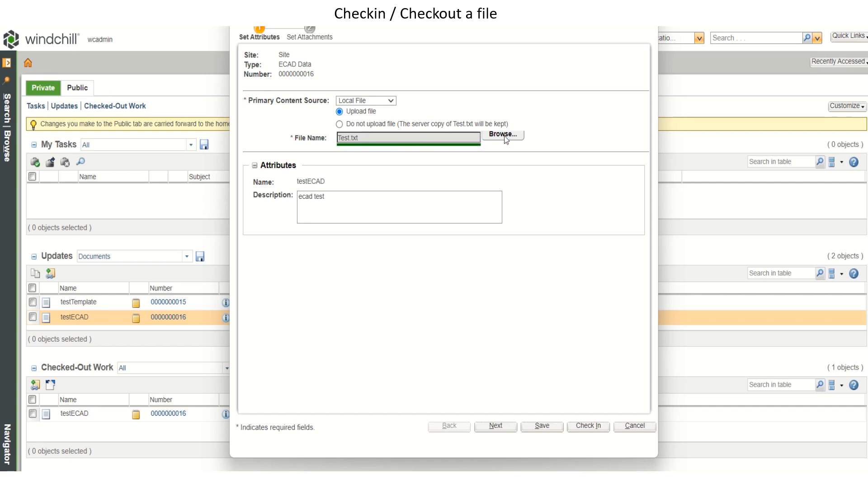
left_click(505, 136)
double_click(487, 89)
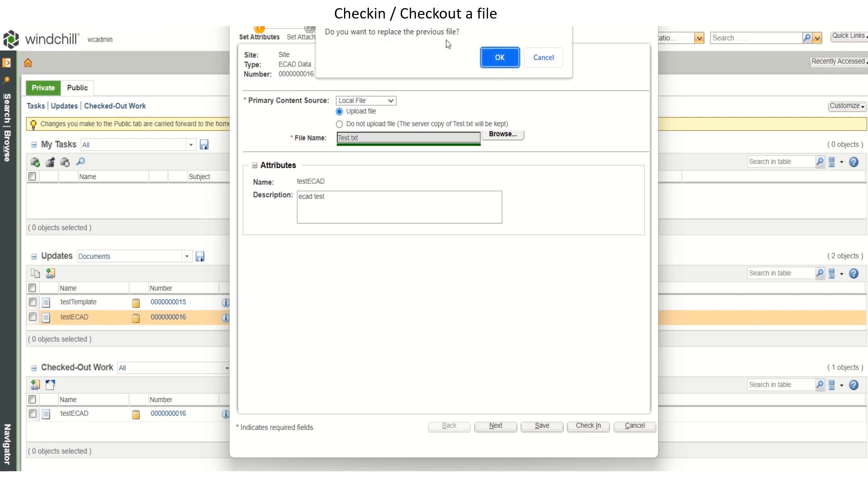
left_click(494, 55)
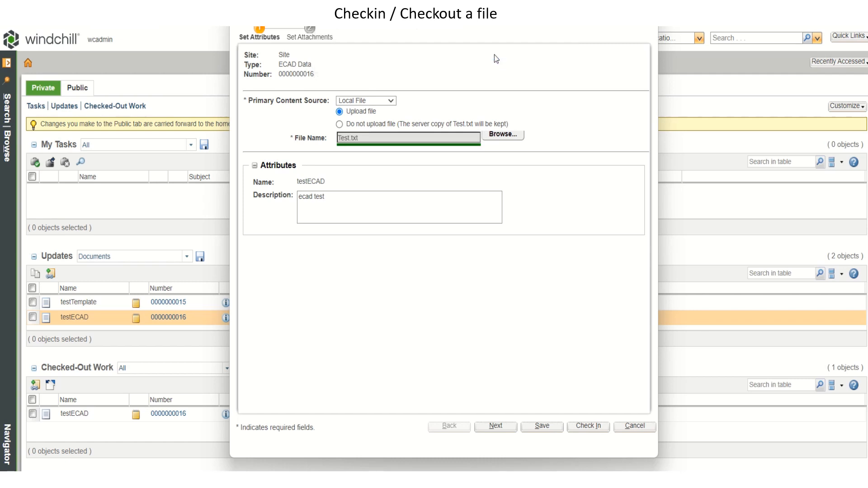
Append "- new changes" to testECAD's description and save the edit without adding attachments
left_click(413, 201)
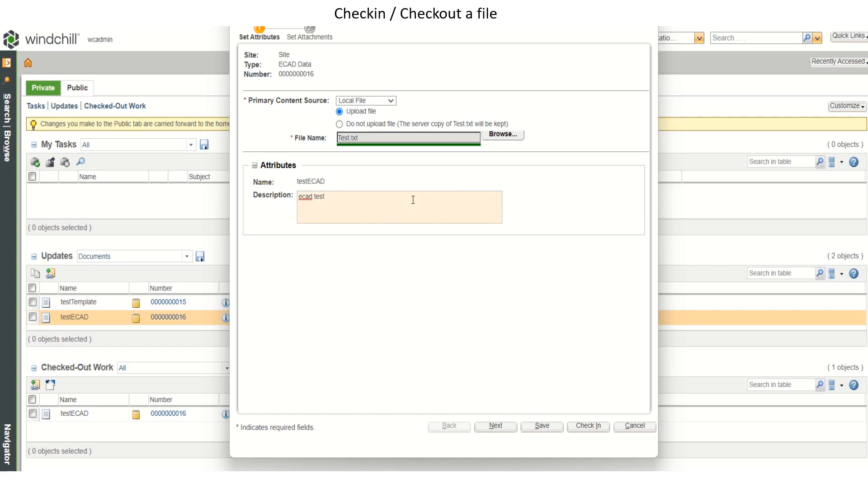
type("- new changes")
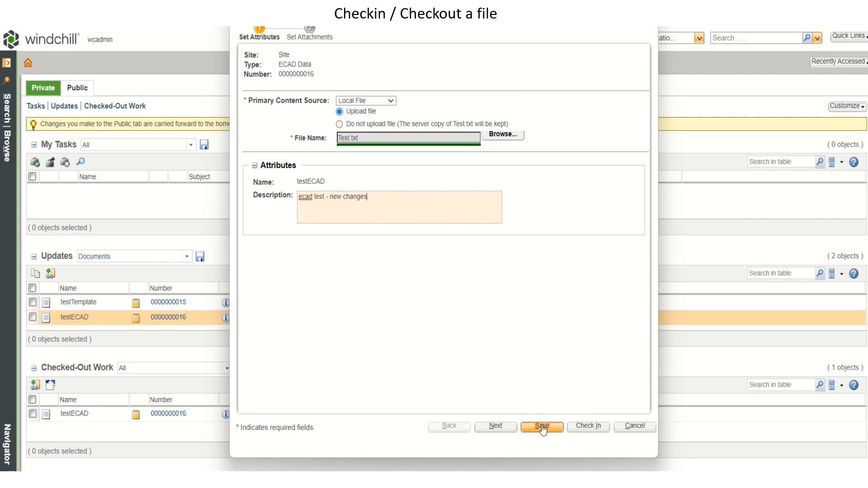
left_click(501, 427)
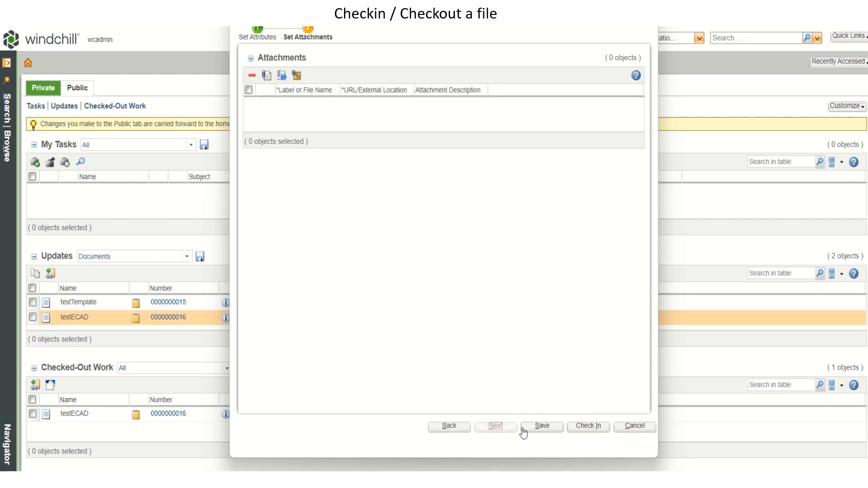
left_click(546, 428)
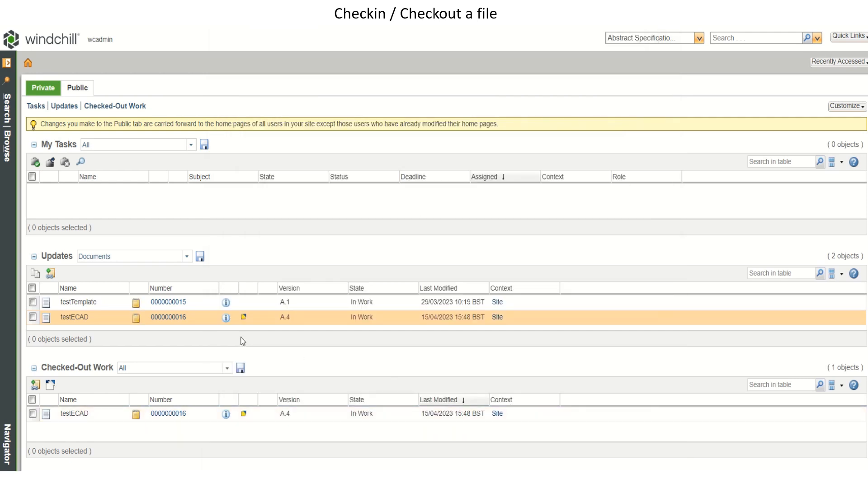
Check in testECAD with the comment "New changes", uploading the local file Test.txt as its primary content
right_click(198, 318)
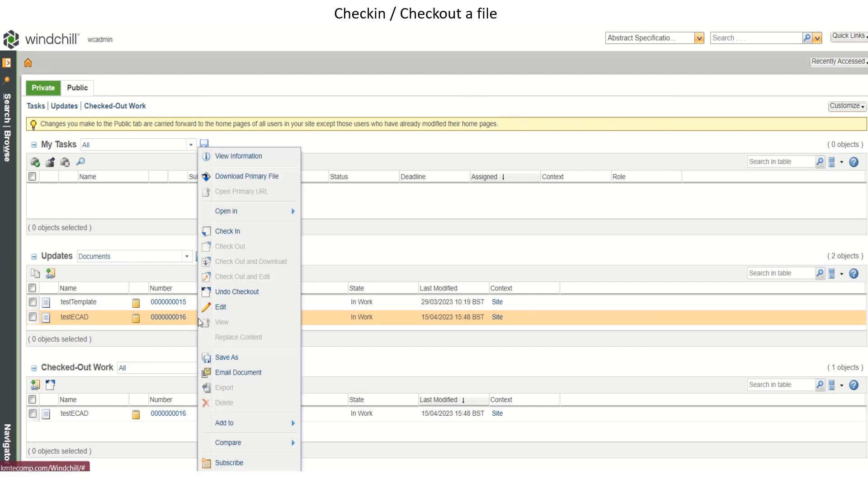
left_click(236, 238)
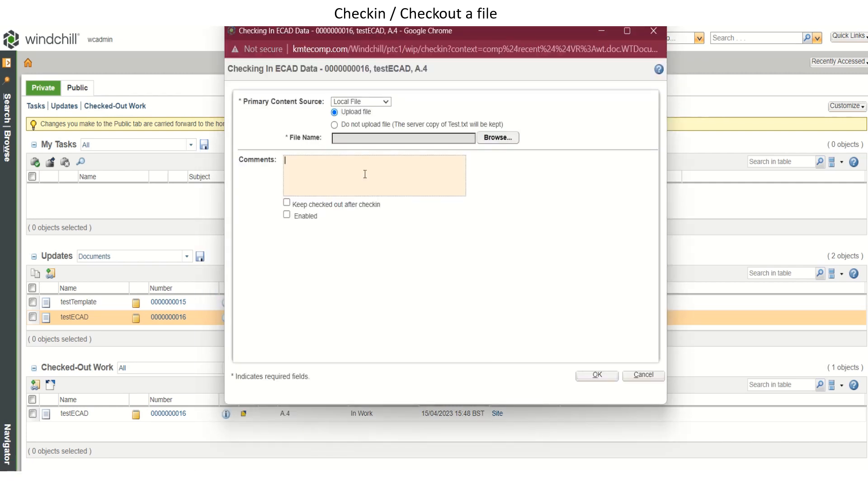
type("New changes")
left_click(597, 376)
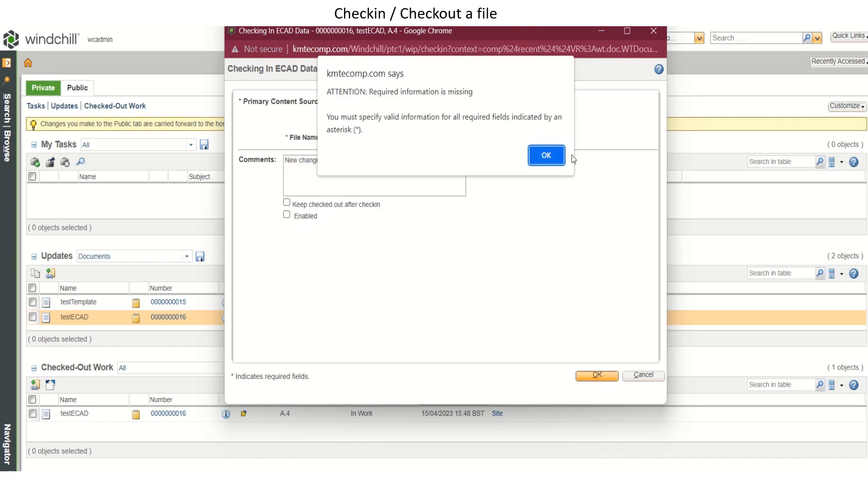
left_click(549, 152)
left_click(491, 138)
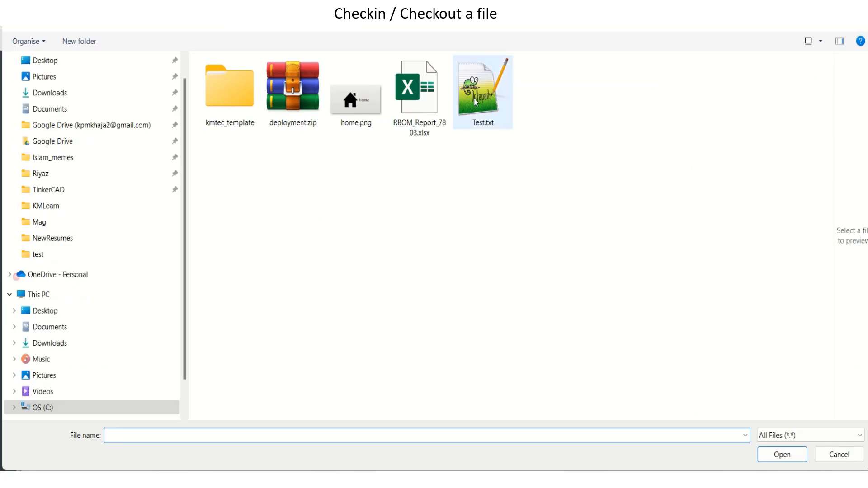
double_click(474, 97)
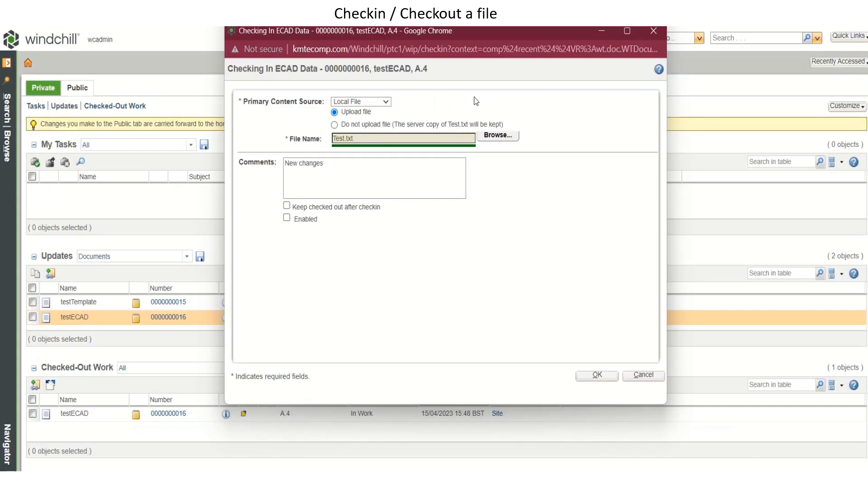
left_click(598, 376)
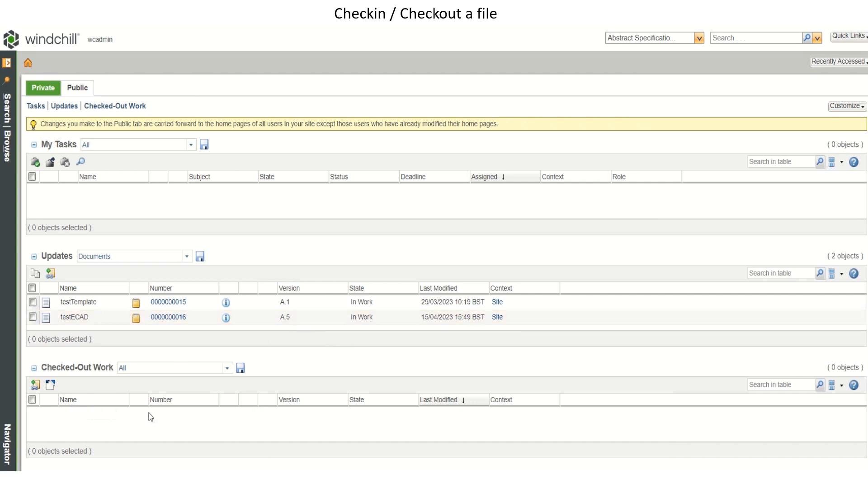
Compare testECAD versions A.5 and A.4 from its version history with all comparison options included, and review the differences
left_click(169, 320)
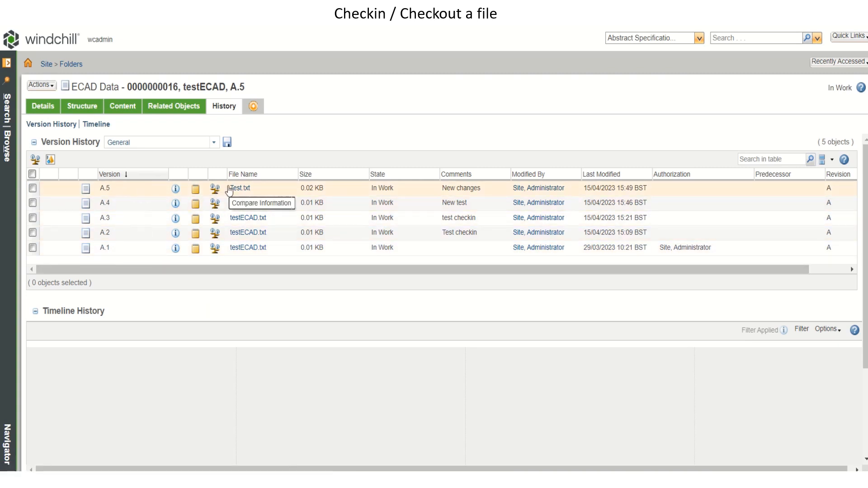
left_click(32, 188)
left_click(32, 203)
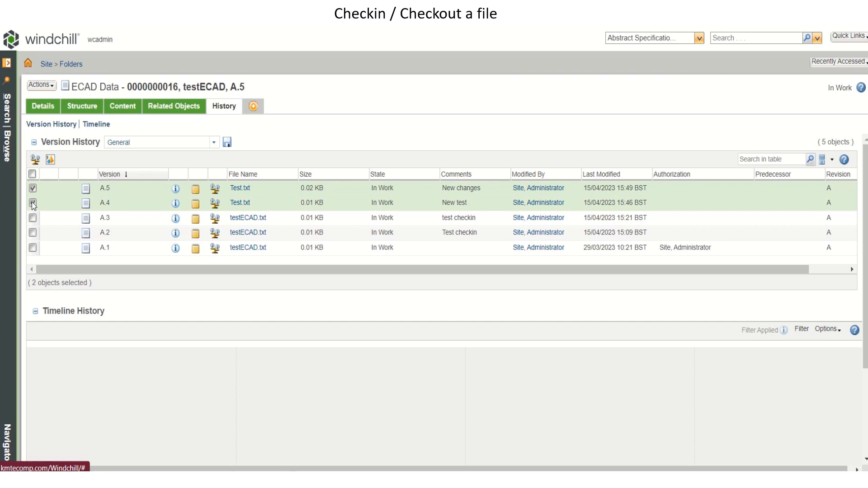
left_click(35, 160)
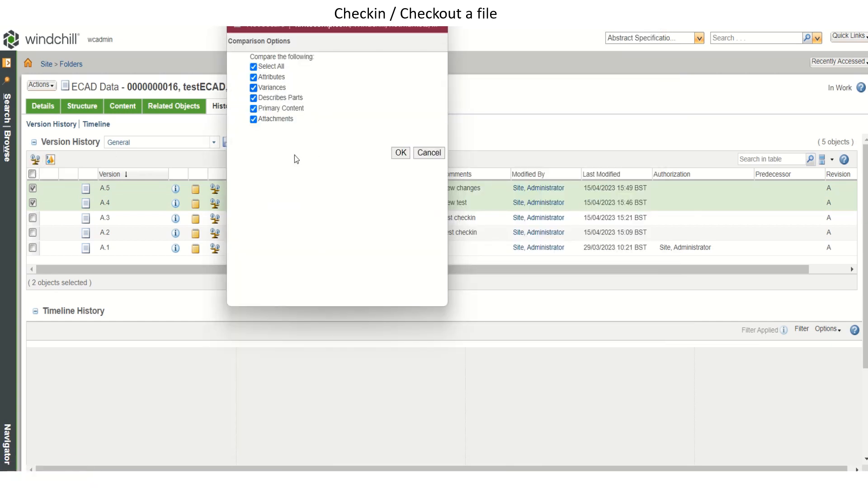
left_click(400, 152)
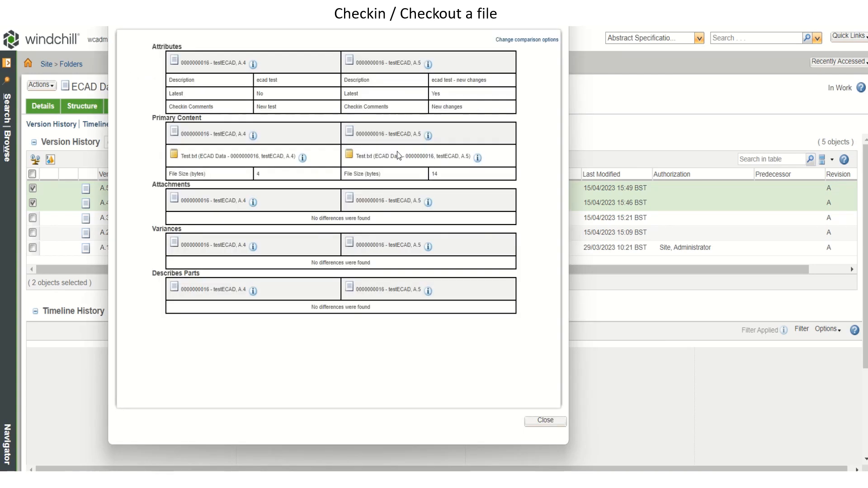
double_click(240, 63)
double_click(262, 107)
triple_click(263, 105)
left_click(546, 421)
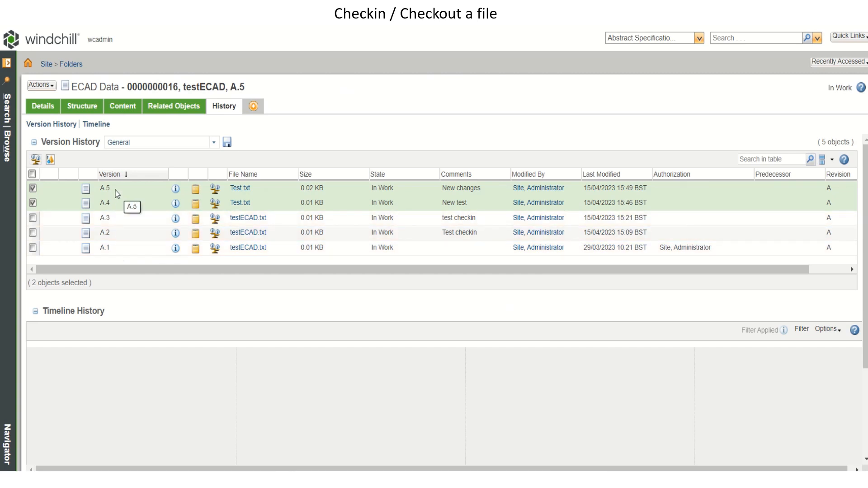
Look over testECAD's timeline history and version history, and view its details, including general and system attributes
left_click(103, 130)
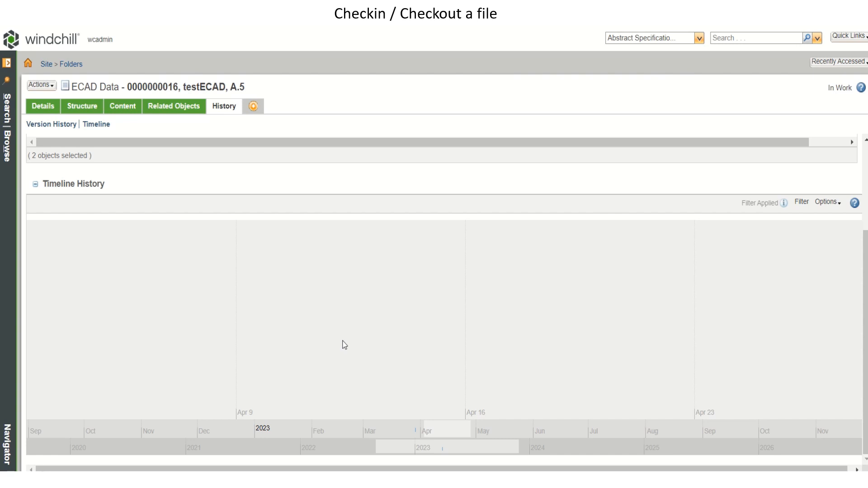
left_click(67, 124)
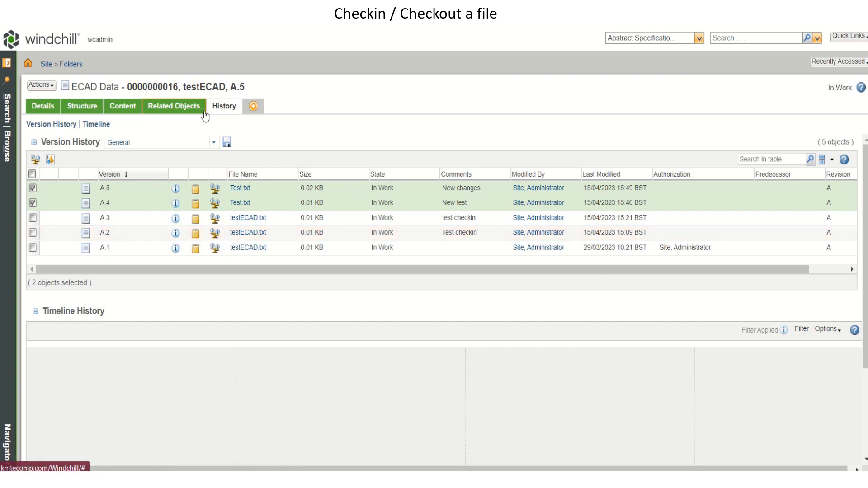
left_click(45, 108)
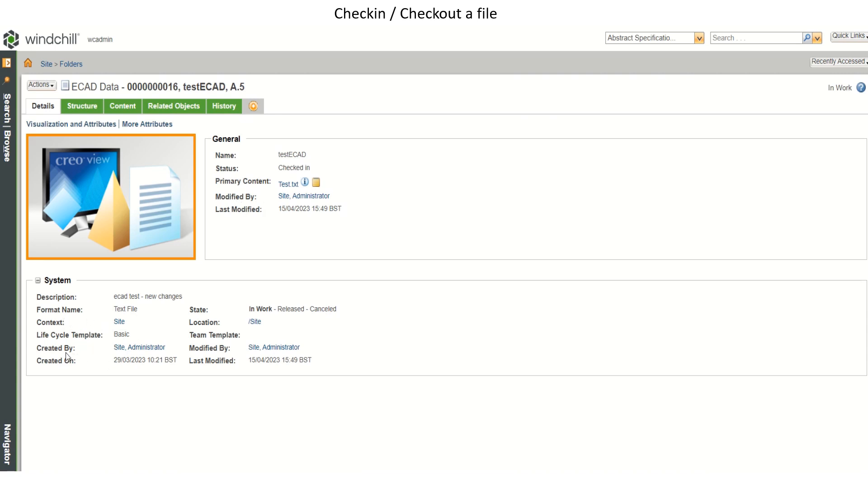
Examine testECAD's structure, checking both its uses and its document attributes
left_click(88, 109)
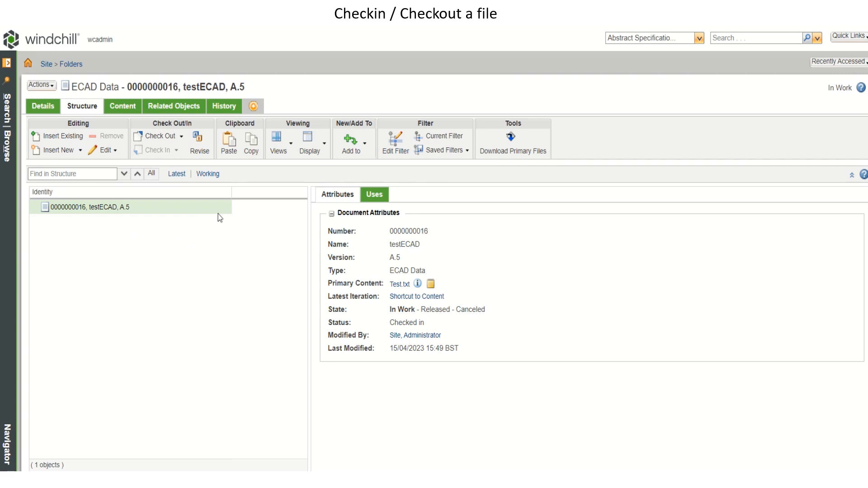
left_click(375, 195)
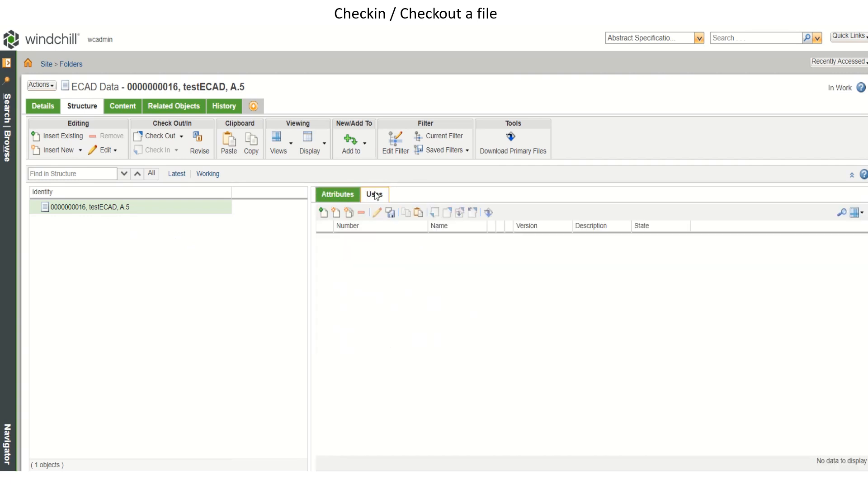
left_click(339, 195)
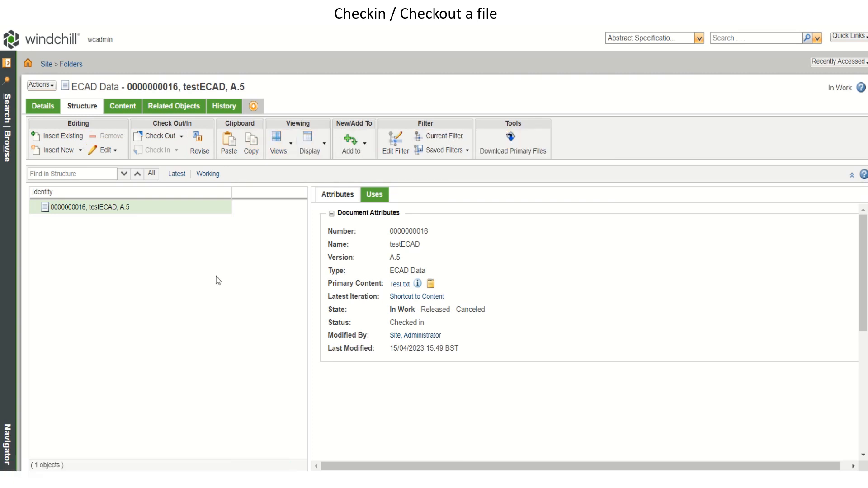
Download Test.txt from testECAD's primary content, and review its related objects and version history before returning to the home page
left_click(121, 107)
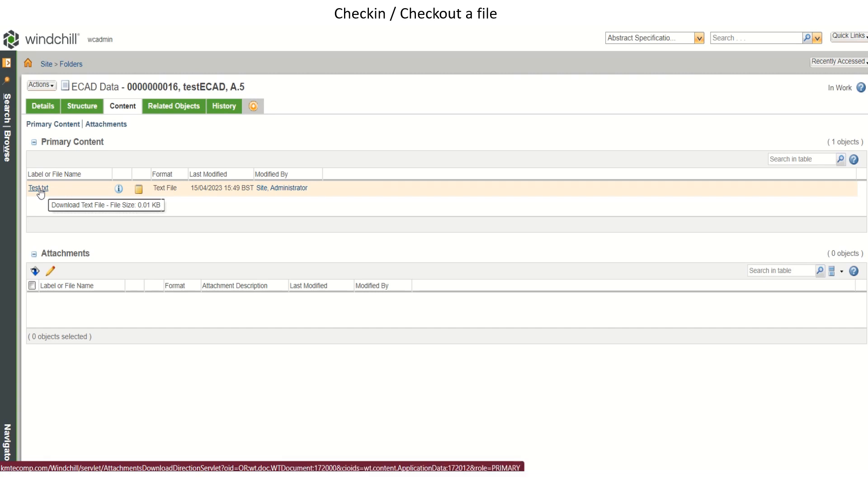
left_click(39, 189)
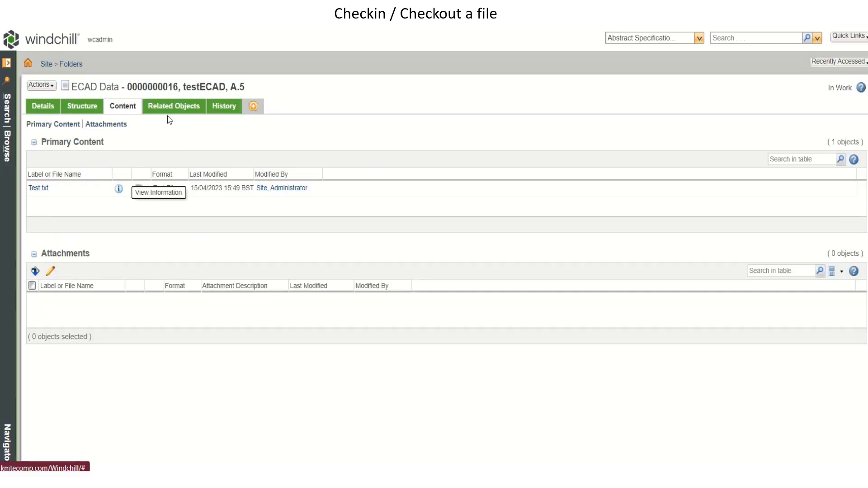
left_click(176, 108)
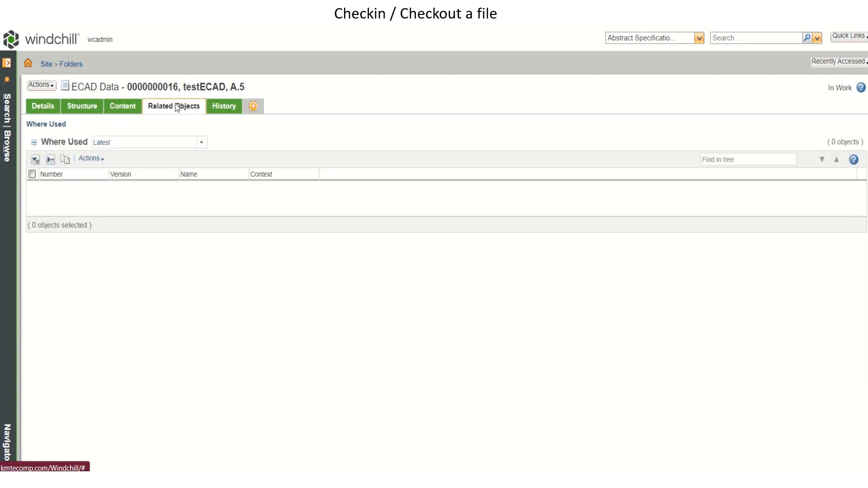
left_click(224, 106)
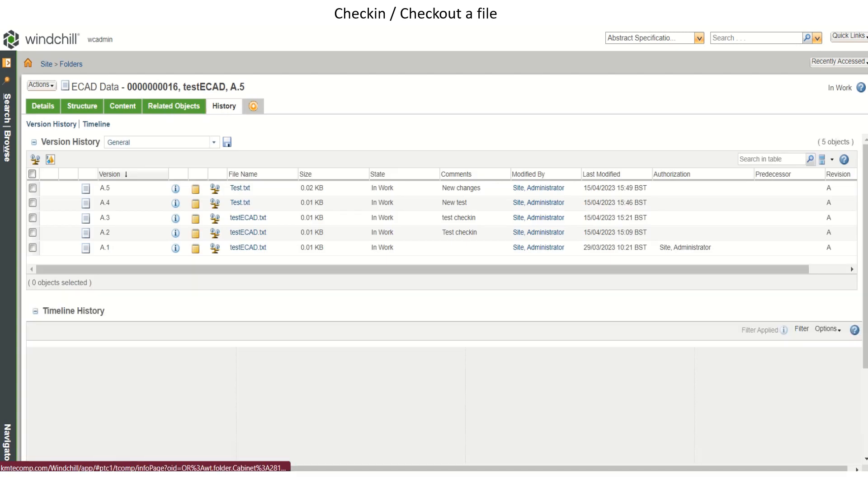
left_click(42, 41)
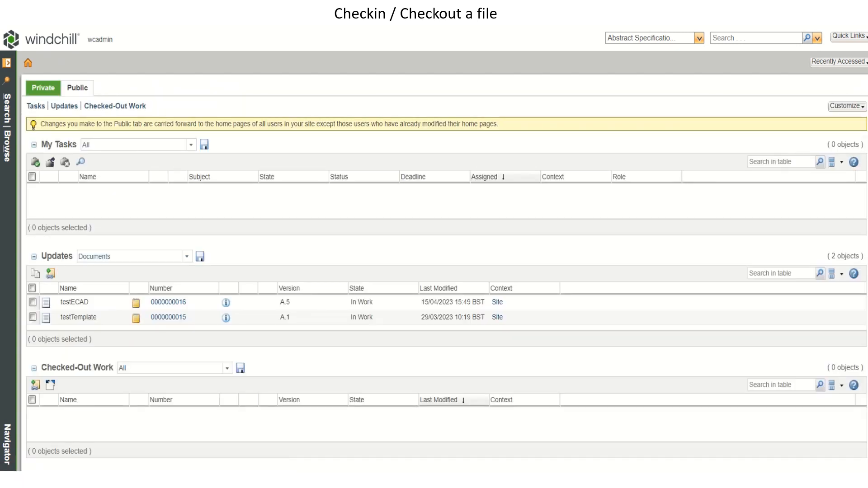